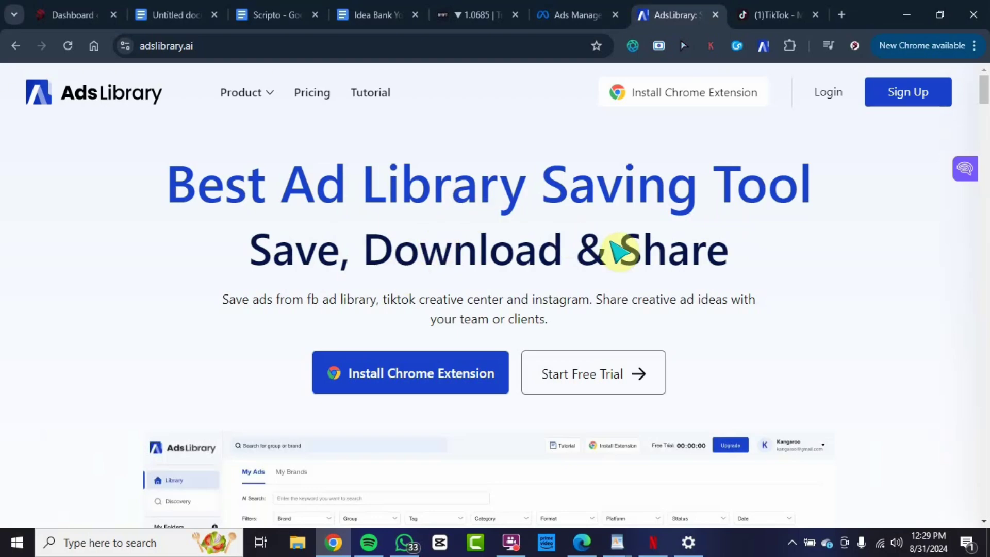
Check the AdsLibrary extension panel, open the My Ads dashboard, and confirm the signed-in account
click(139, 46)
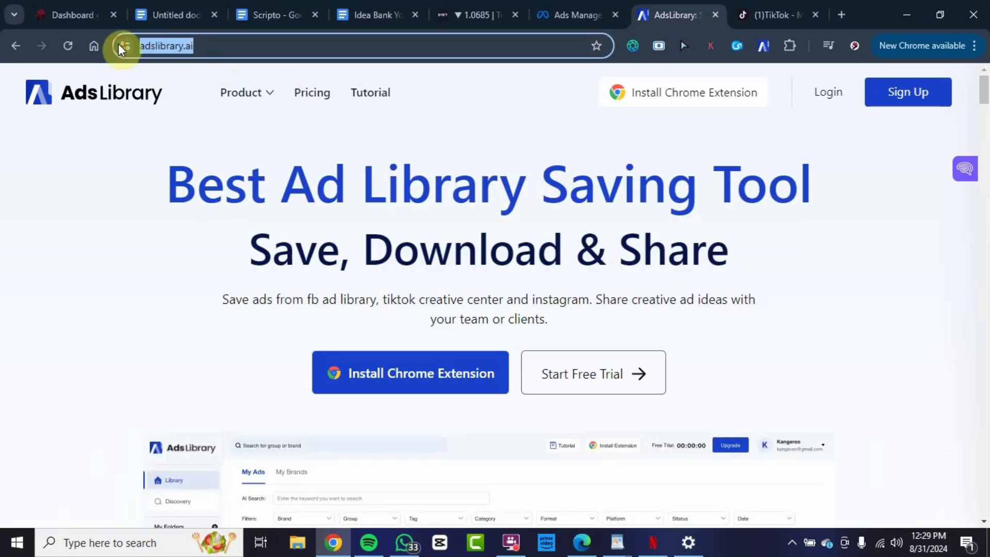
click(596, 237)
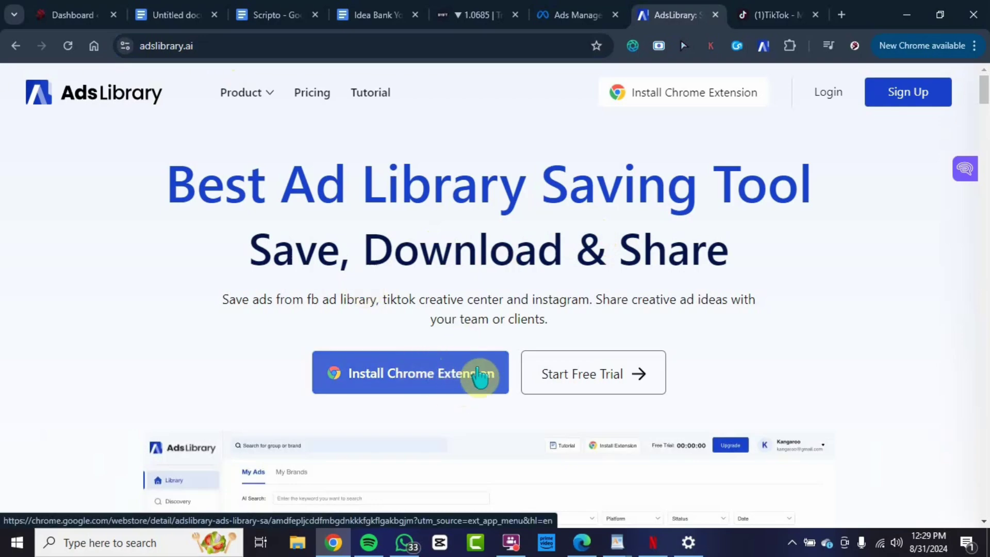
click(764, 48)
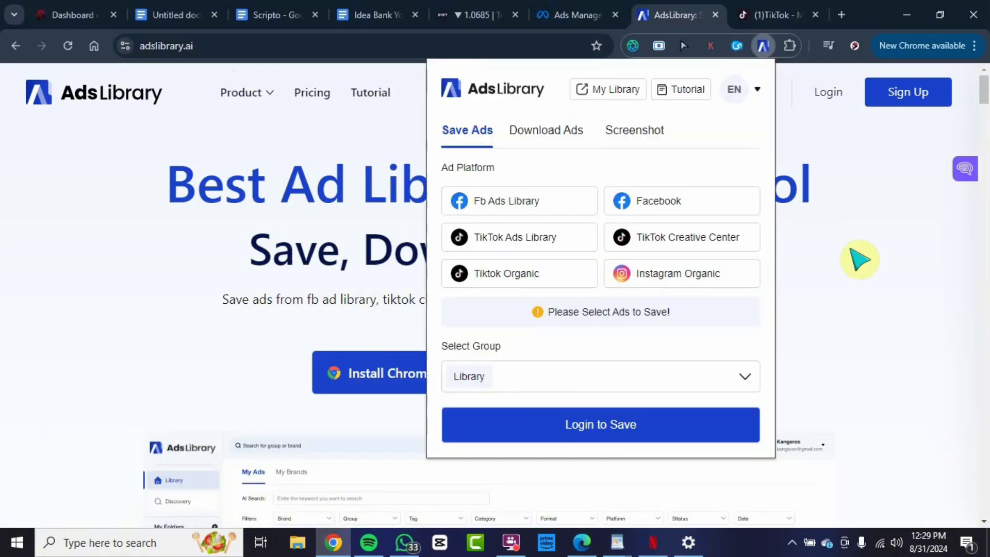
click(867, 250)
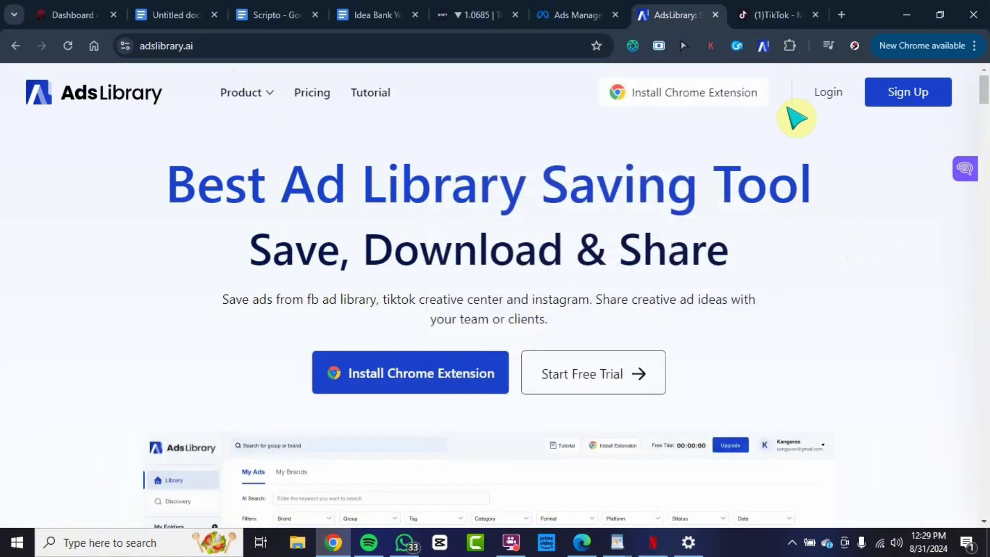
click(828, 93)
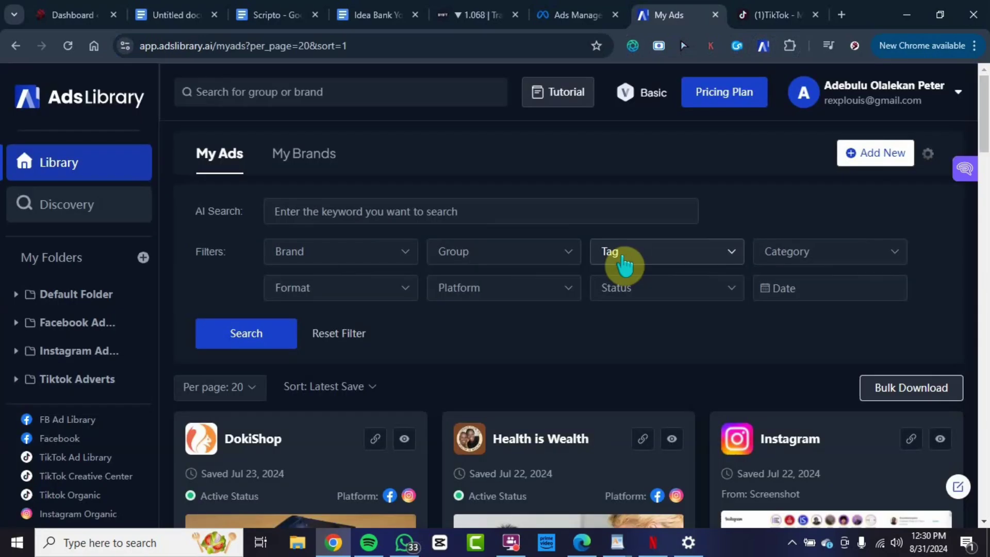
click(763, 45)
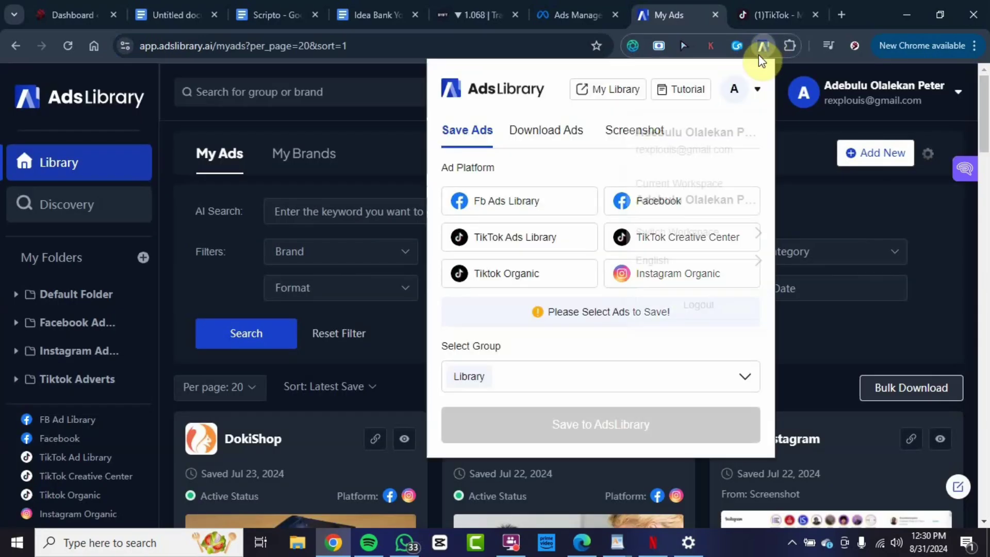
Reload TikTok and bring up vldl's 'pov: the ghillie suit actually works' video in Following
click(742, 14)
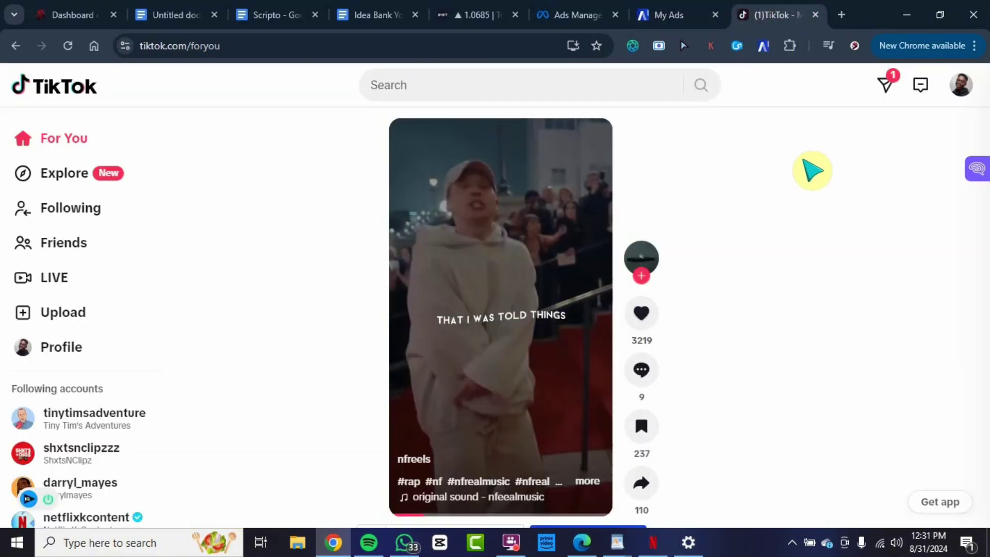
click(68, 49)
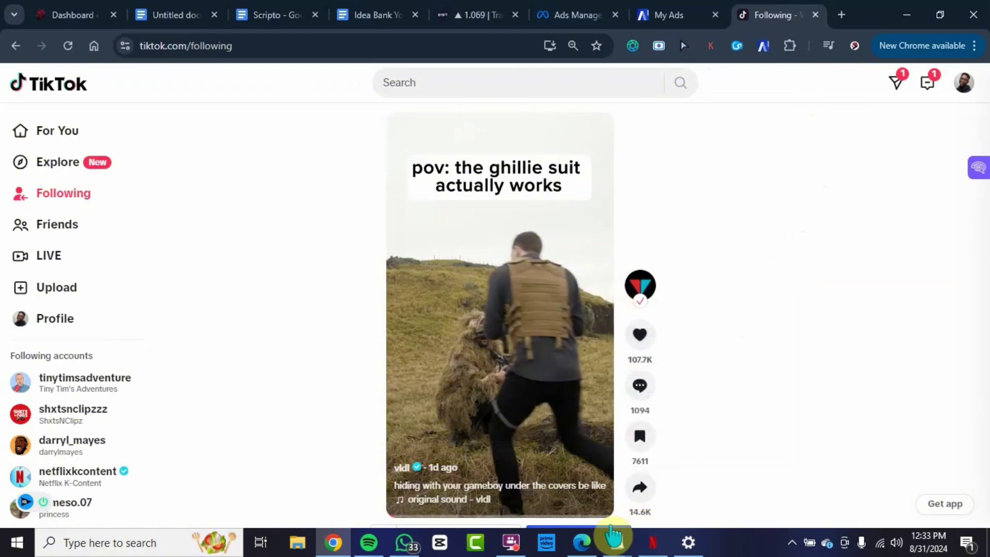
drag(612, 533, 612, 531)
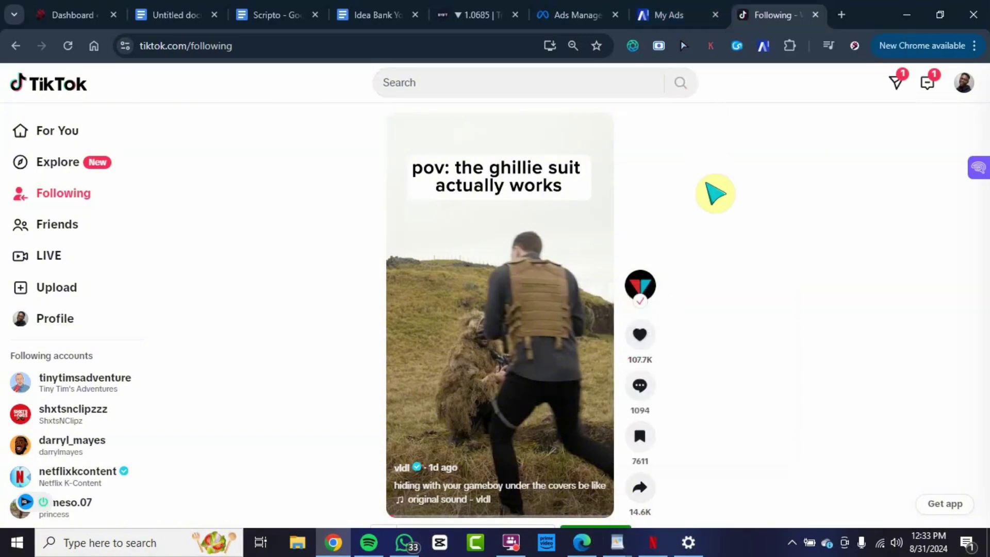
Reload My Ads and scroll to the newly saved vldl ghillie suit card
click(682, 16)
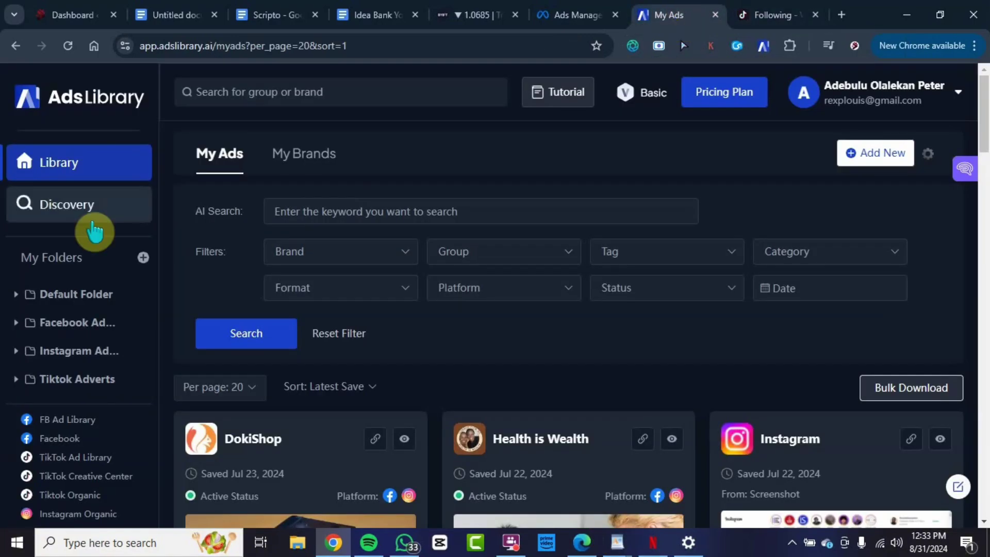
click(67, 46)
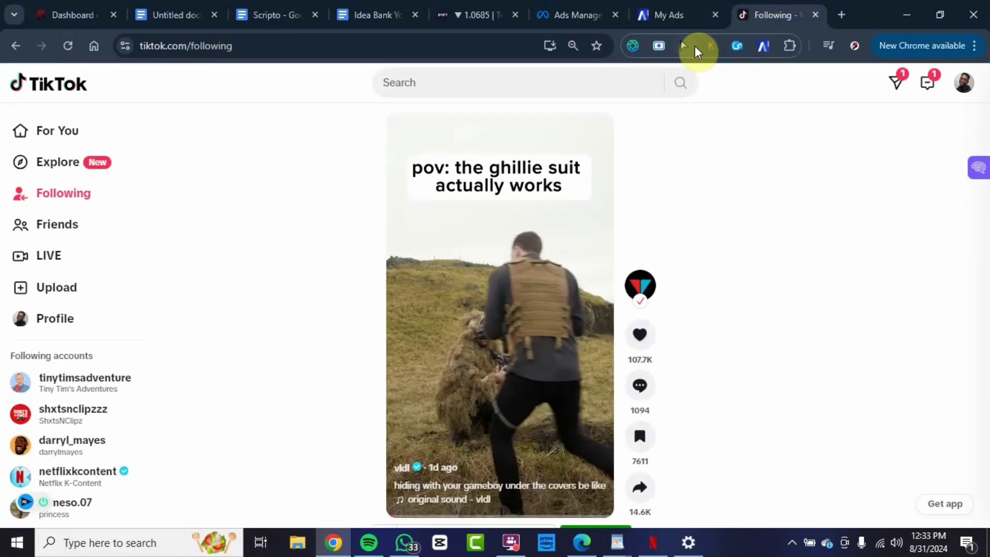
click(666, 14)
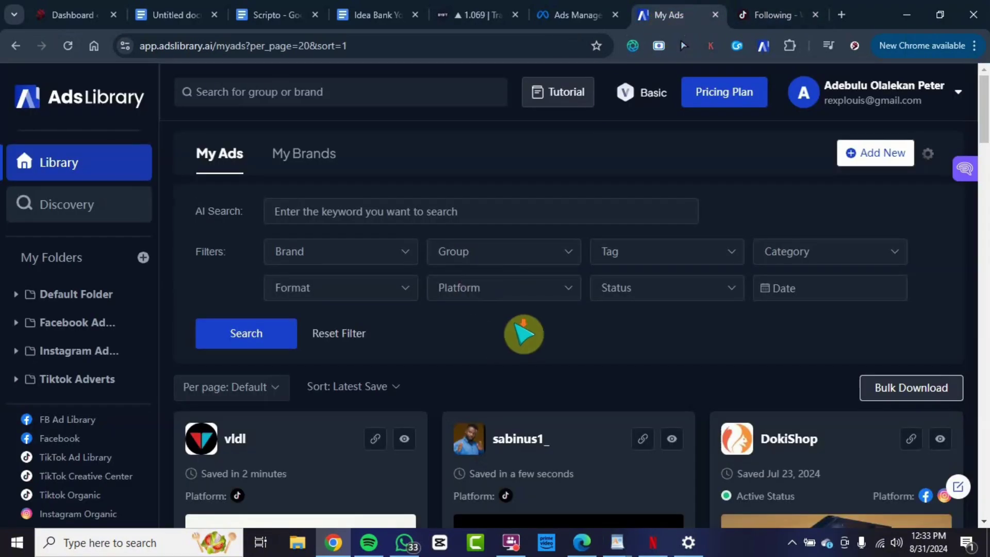
scroll(524, 331, down, 5)
scroll(325, 340, down, 3)
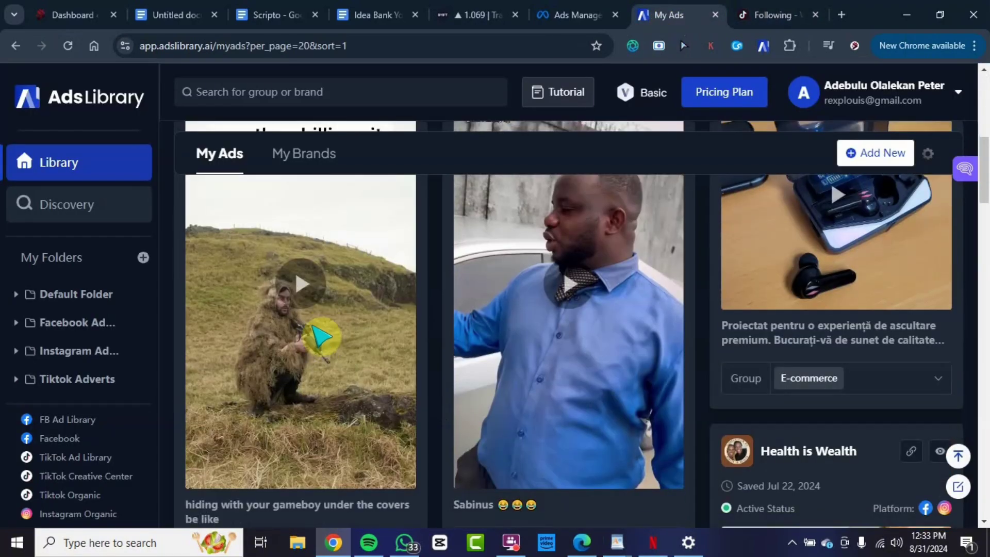
scroll(514, 303, up, 2)
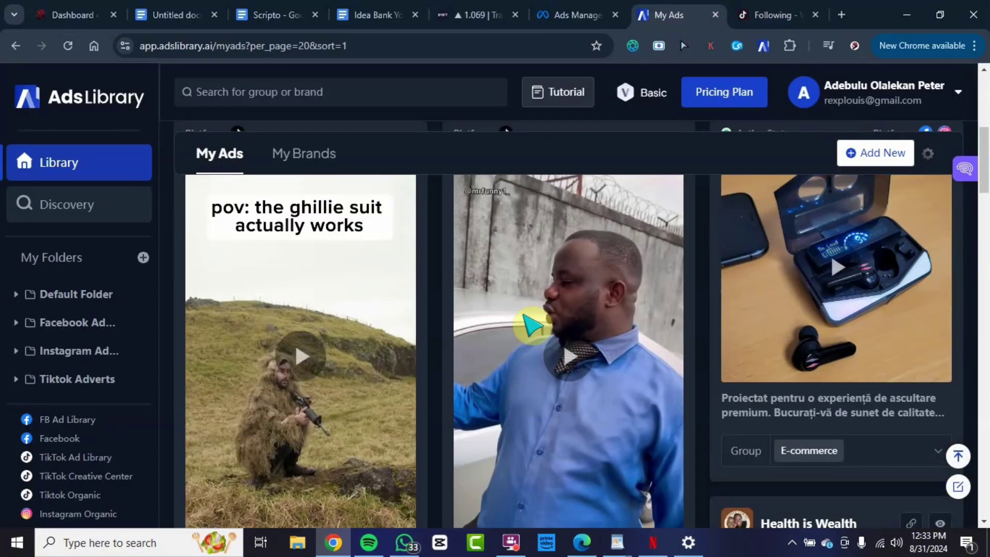
scroll(346, 379, down, 3)
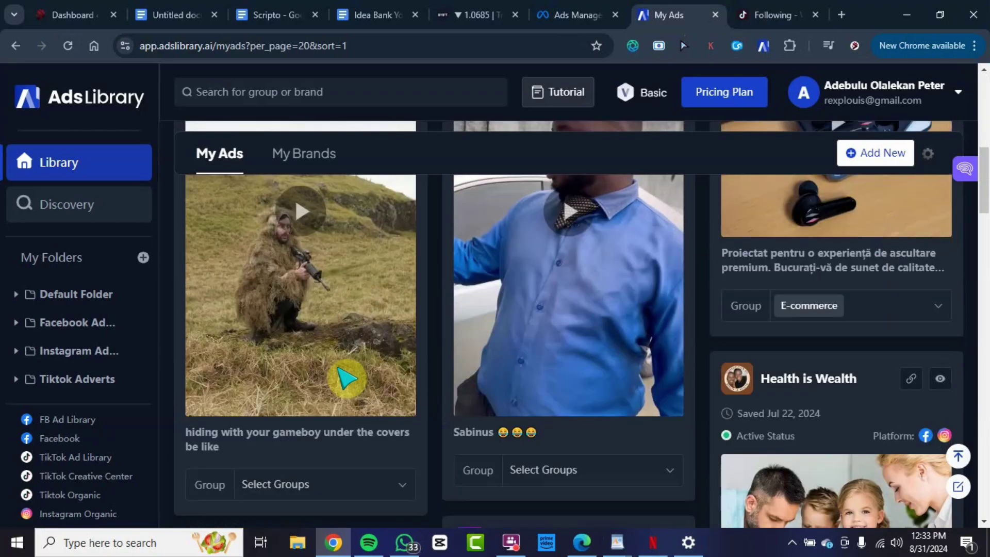
scroll(346, 379, up, 2)
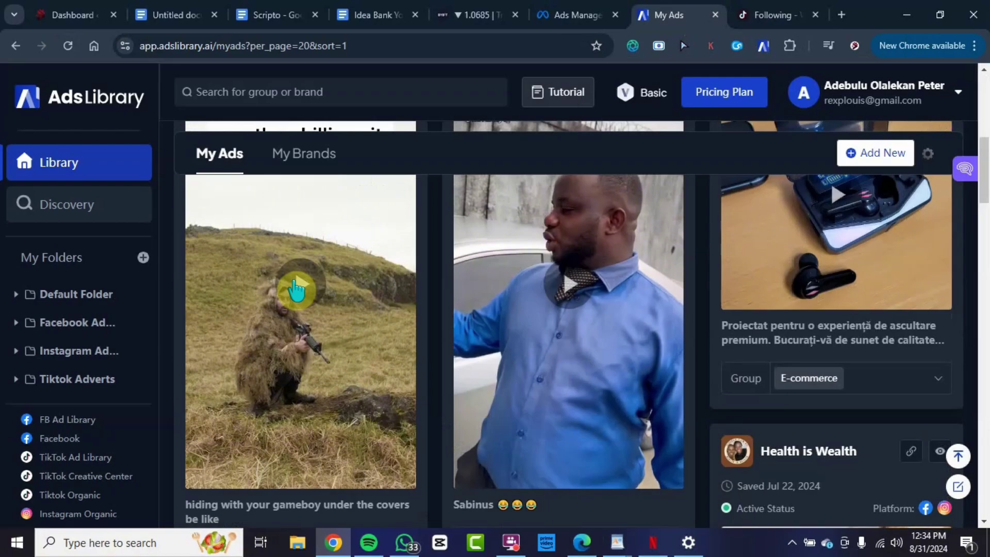
Play, then pause, the ghillie suit video preview on vldl's card
click(296, 289)
scroll(320, 296, up, 3)
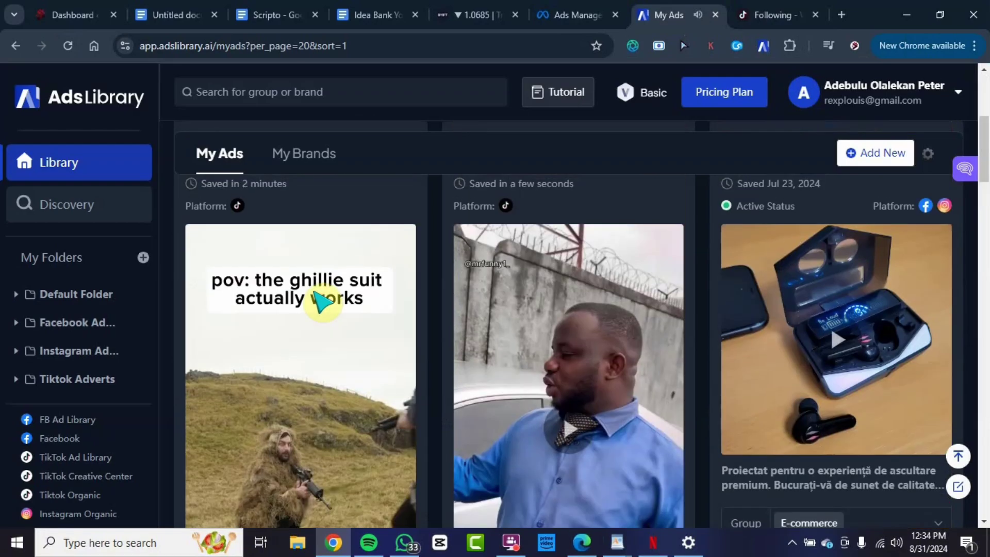
scroll(273, 340, down, 3)
click(200, 475)
scroll(419, 347, down, 2)
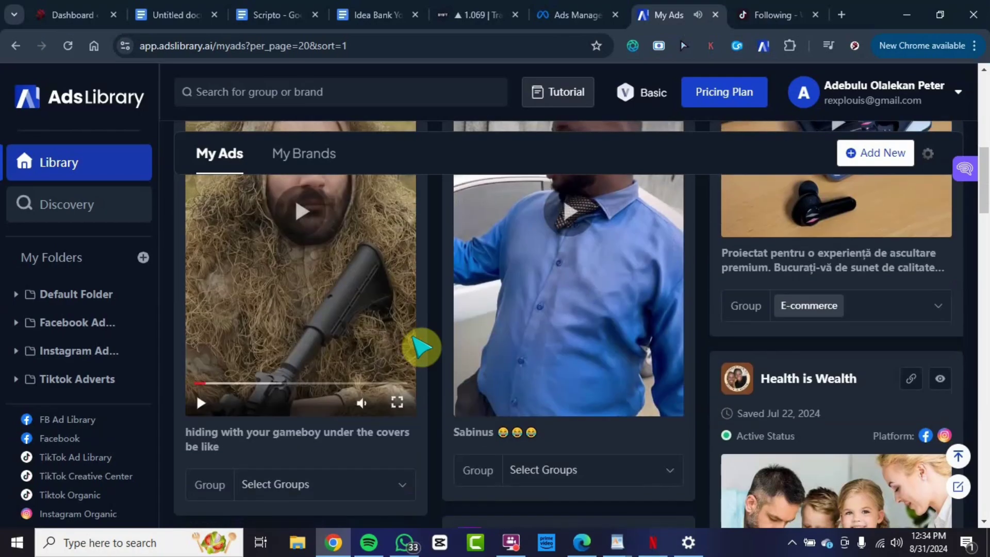
scroll(421, 347, up, 5)
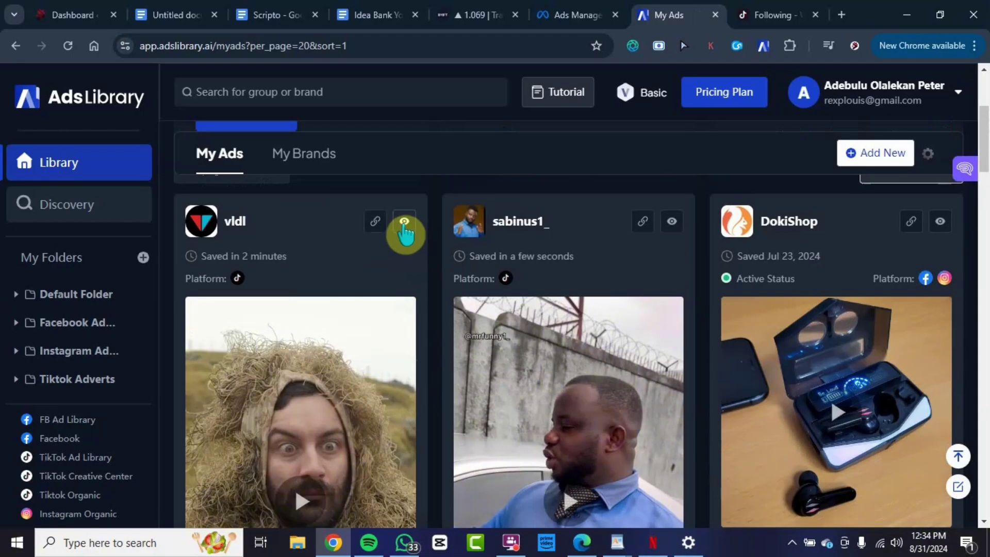
From vldl's ad details, save the video as Adslibrary-vldl.mp4 in Downloads and open it
click(404, 225)
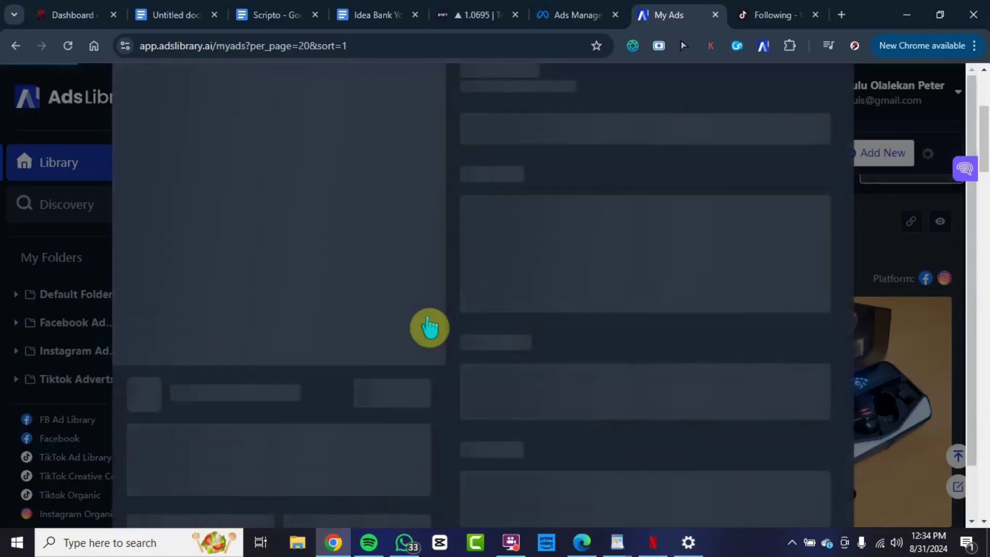
scroll(594, 283, down, 8)
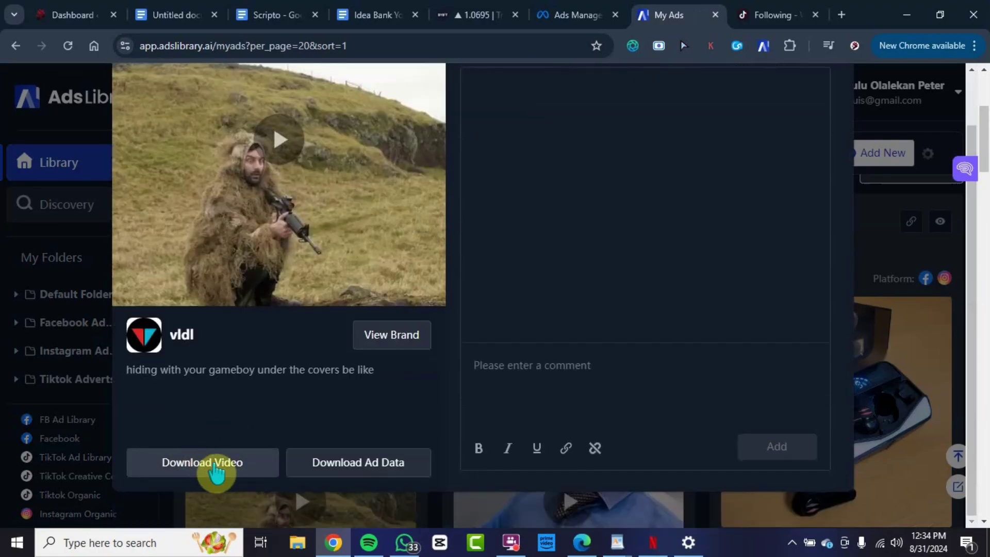
click(223, 470)
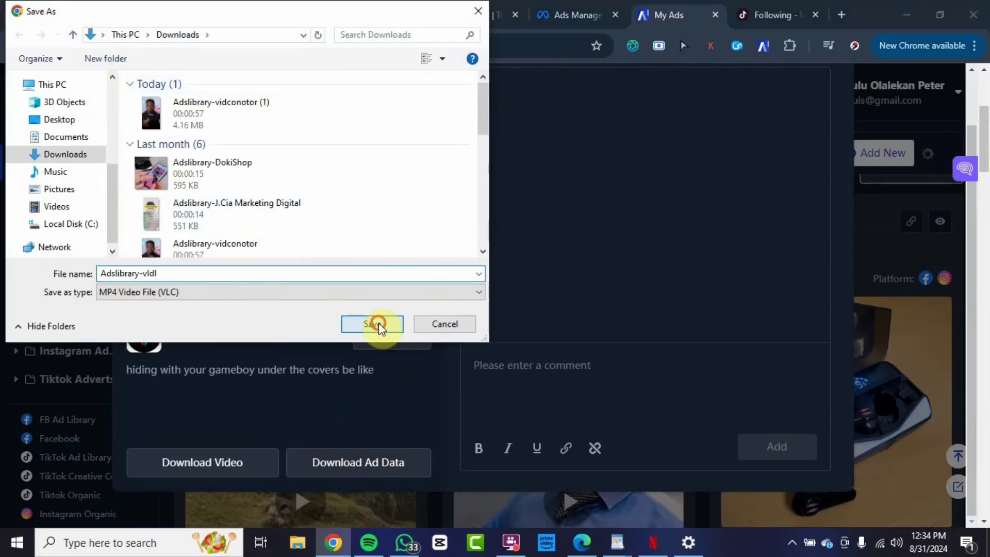
click(374, 323)
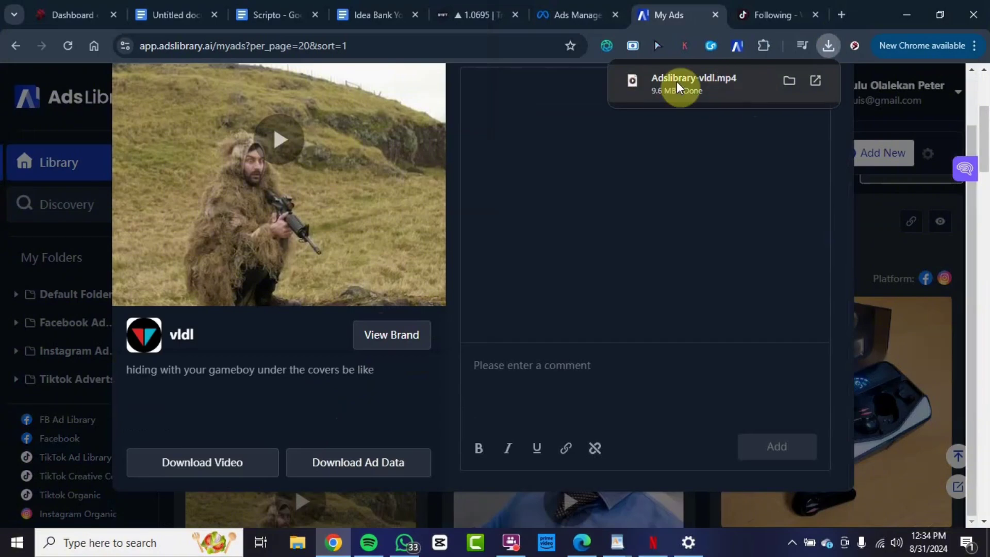
click(708, 82)
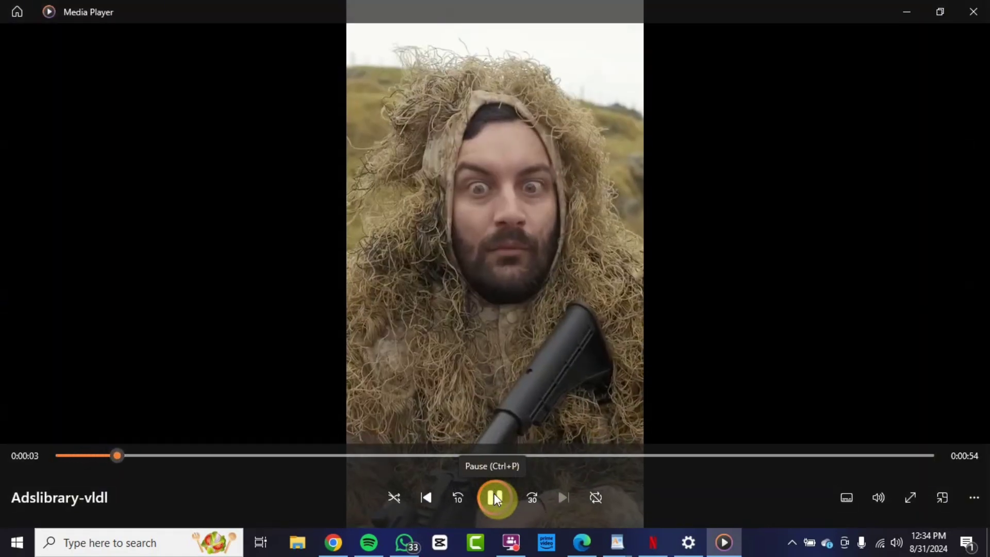
Pause Adslibrary-vldl at 0:00:04
click(494, 493)
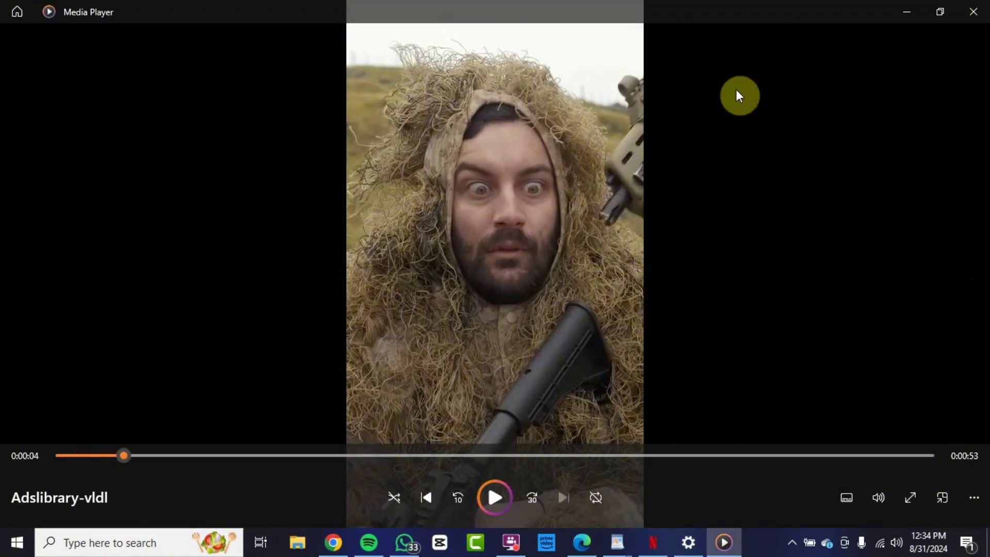
Close Media Player to return to vldl's ad details in the browser
click(977, 14)
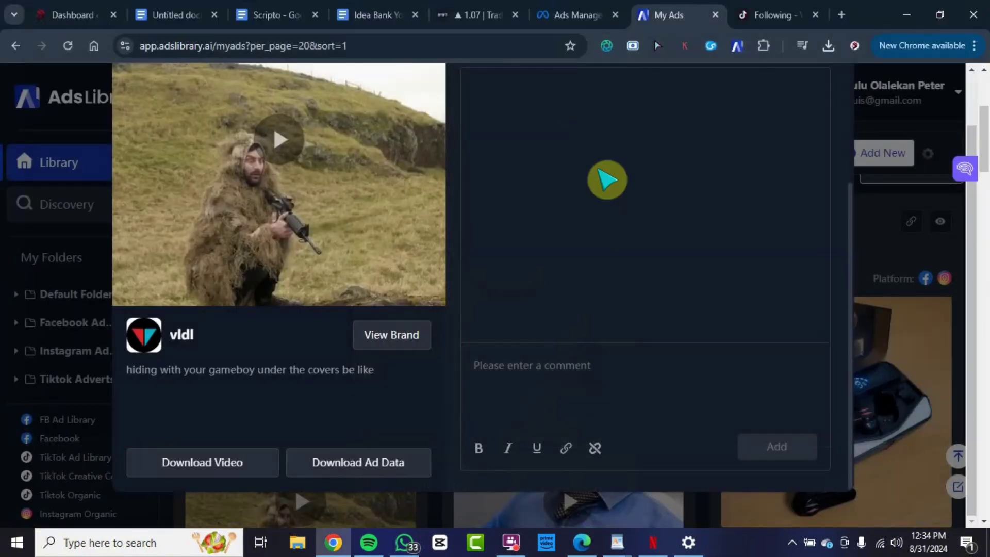